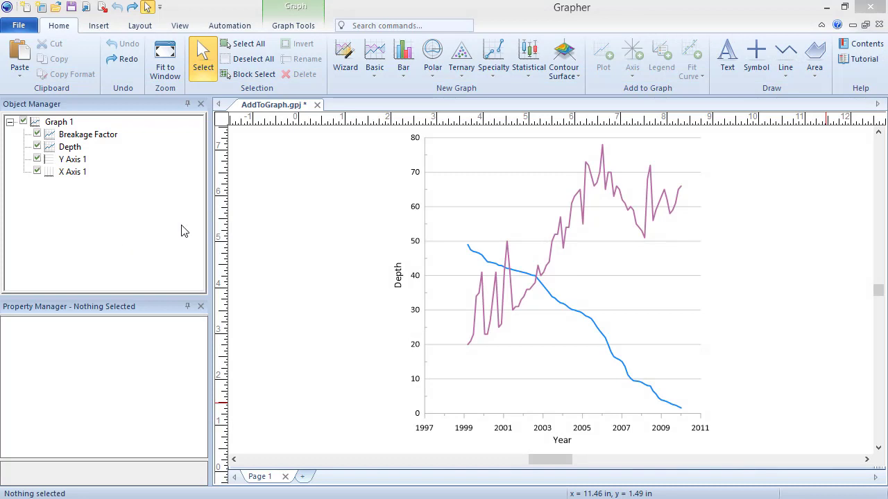
Switch to Graph Tools for the Depth and Breakage Factor line graph.
{"action": "left_click", "coordinate": [314, 28]}
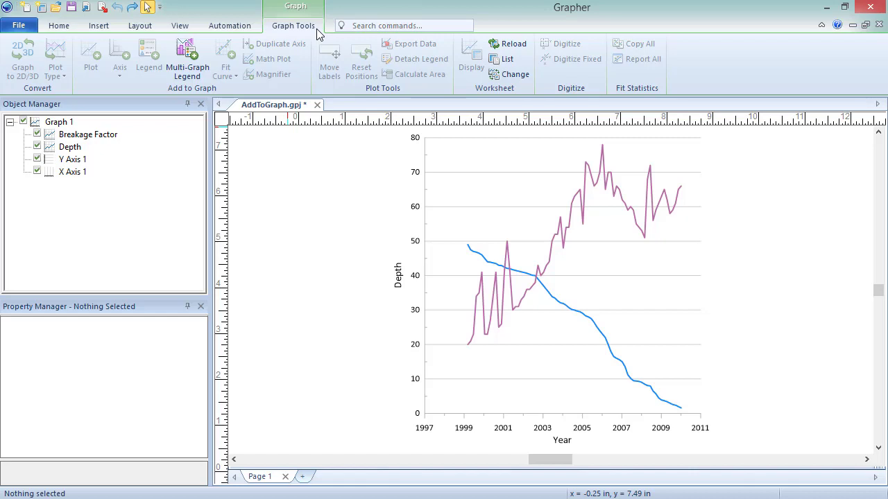
Select Graph 1 and choose Step Plot as the type of the new plot.
{"action": "left_click", "coordinate": [36, 123]}
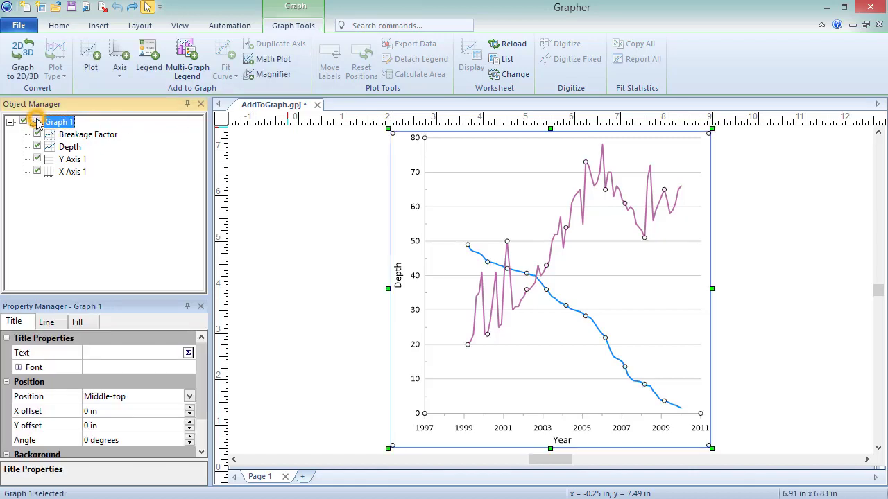
{"action": "left_click", "coordinate": [308, 19]}
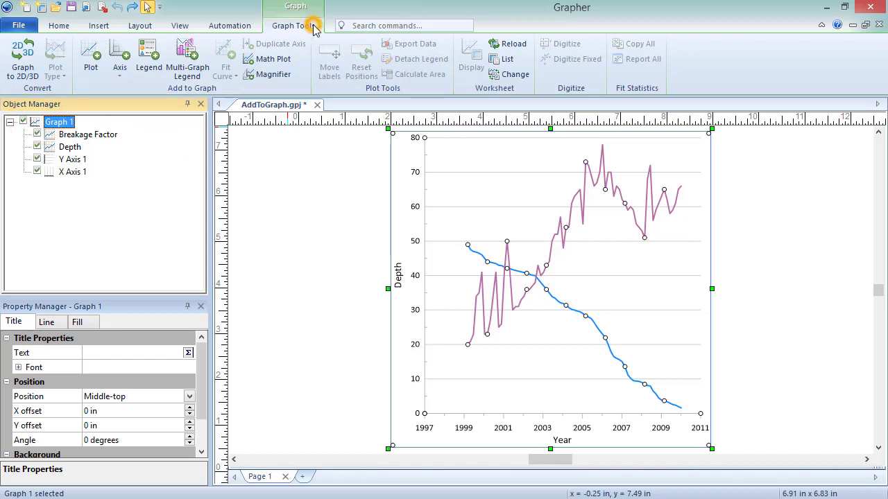
{"action": "left_click", "coordinate": [93, 62]}
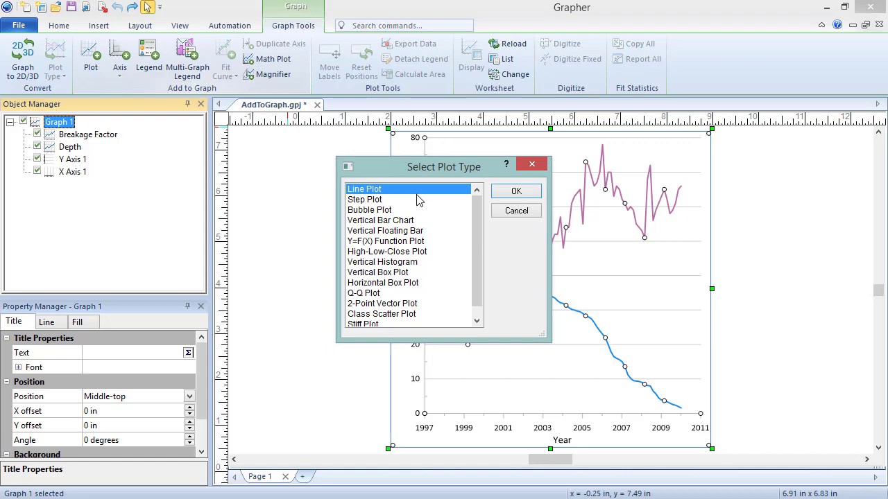
{"action": "left_click", "coordinate": [416, 199]}
{"action": "left_click", "coordinate": [516, 191]}
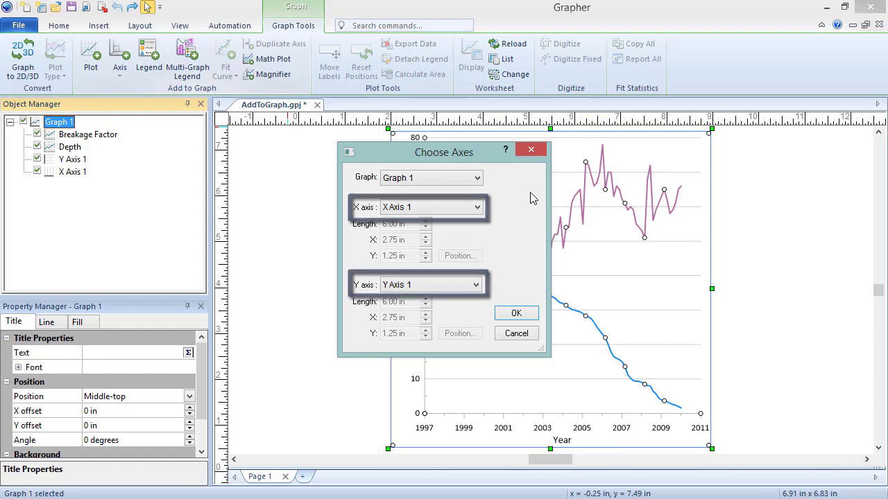
{"action": "left_click", "coordinate": [478, 208]}
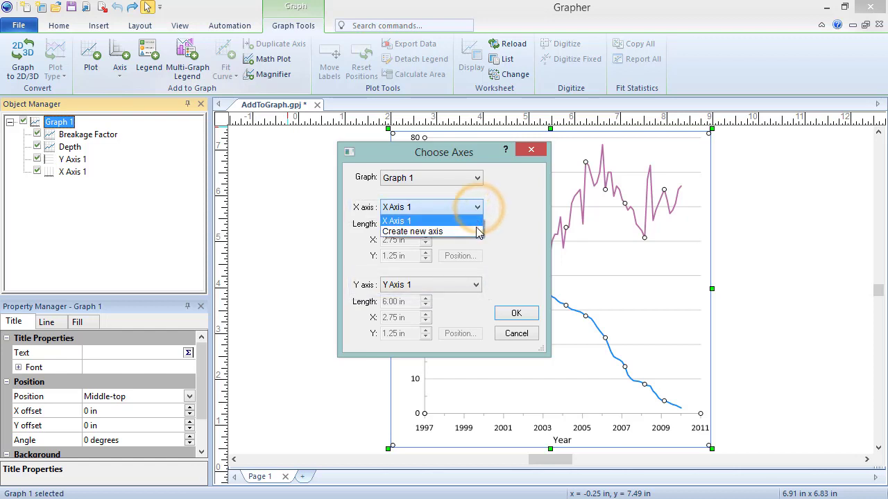
{"action": "left_click", "coordinate": [475, 231]}
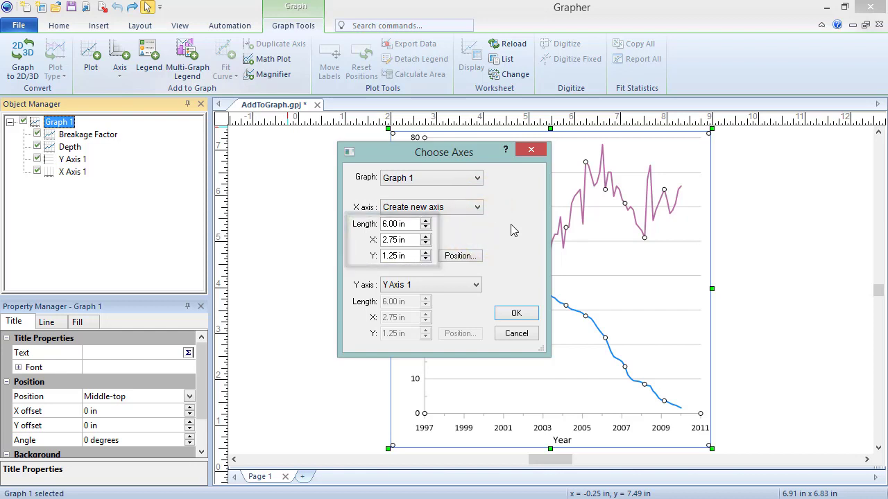
{"action": "left_click", "coordinate": [477, 208]}
{"action": "left_click", "coordinate": [476, 220]}
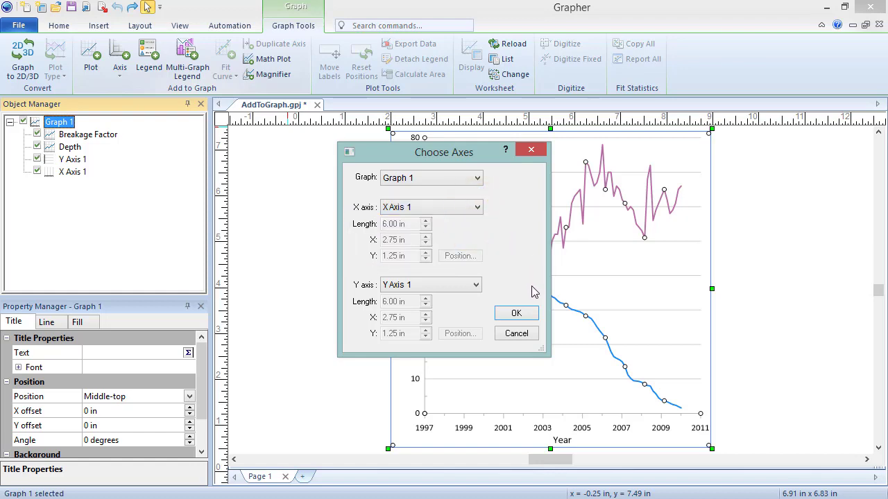
Accept the default axes and load step plot.dat from Samples as the Y1 step plot.
{"action": "left_click", "coordinate": [529, 314]}
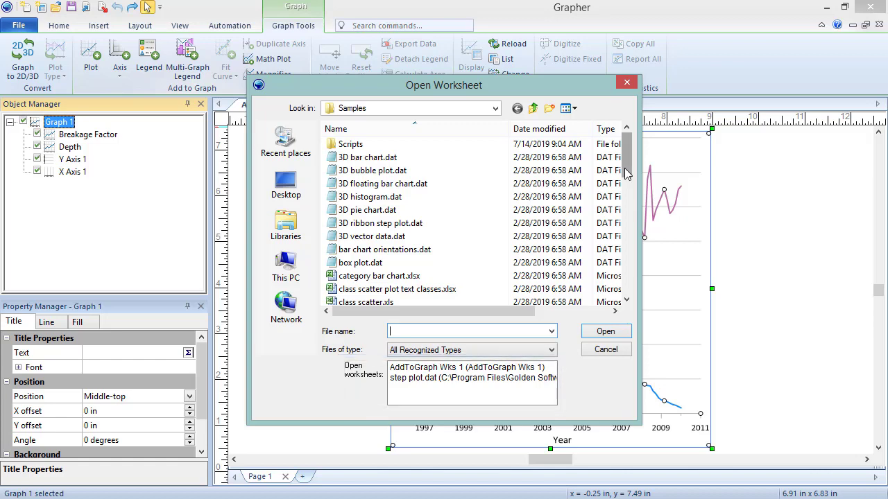
{"action": "left_click_drag", "start_coordinate": [626, 174], "coordinate": [626, 258]}
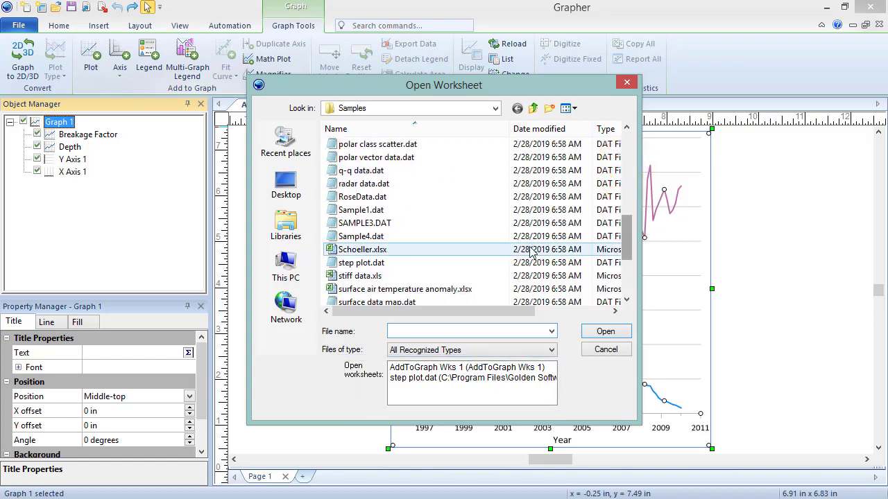
{"action": "left_click", "coordinate": [420, 262]}
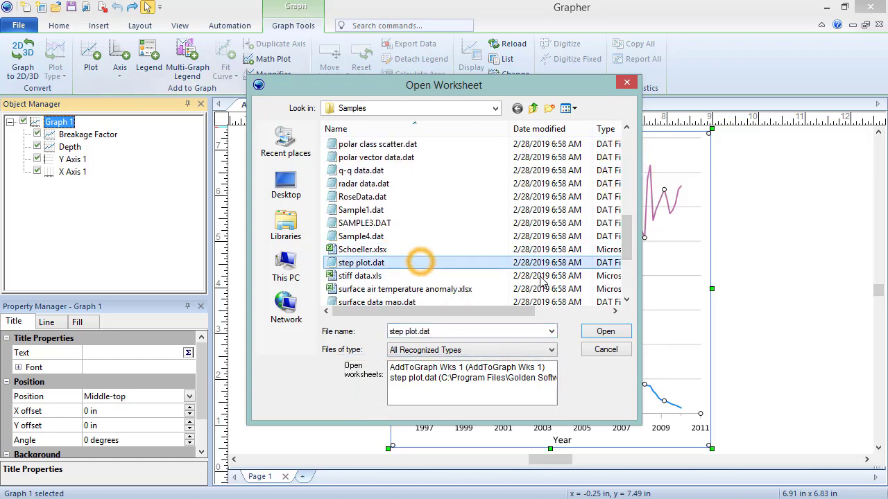
{"action": "left_click", "coordinate": [605, 331]}
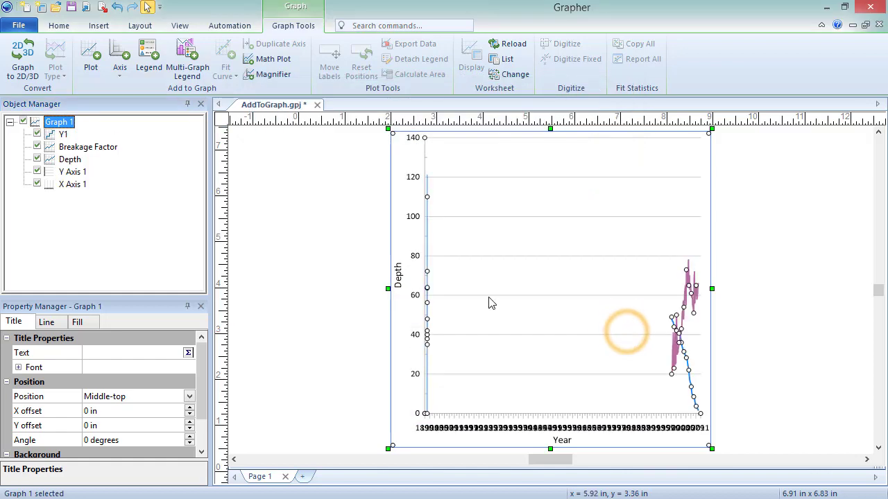
Give the Y1 step plot a Wild Willow line, thickened to 0.03 in.
{"action": "left_click", "coordinate": [61, 134]}
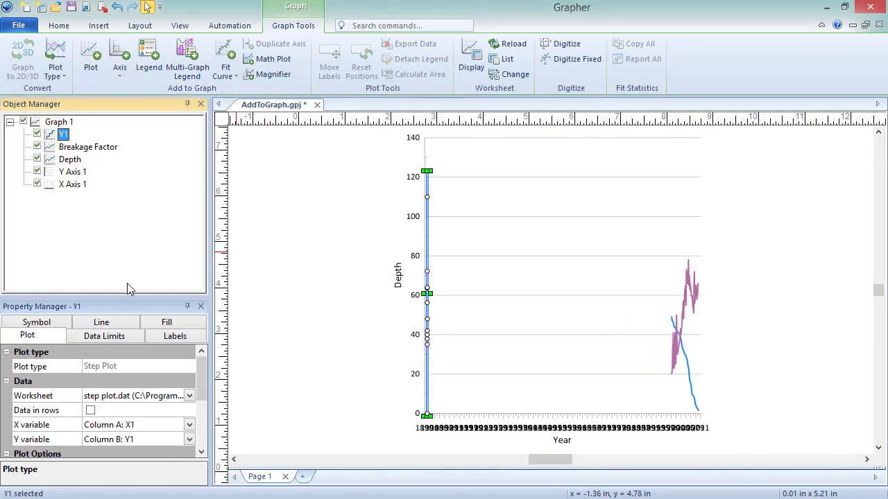
{"action": "left_click", "coordinate": [128, 327]}
{"action": "left_click", "coordinate": [177, 381]}
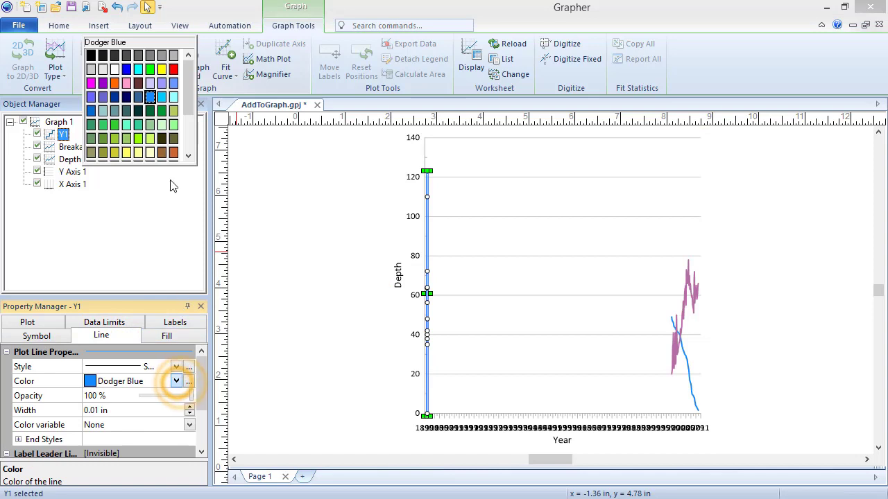
{"action": "left_click", "coordinate": [176, 116]}
{"action": "left_click", "coordinate": [189, 407]}
{"action": "left_click", "coordinate": [189, 406]}
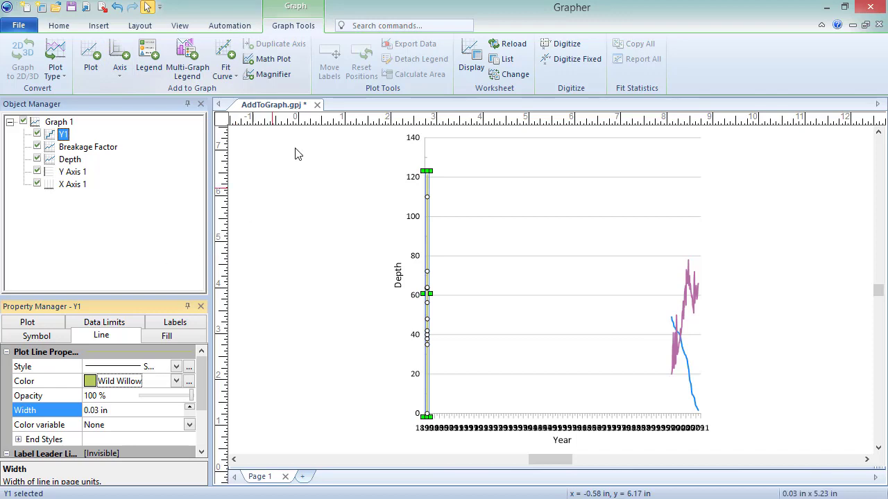
{"action": "left_click", "coordinate": [310, 32]}
{"action": "left_click", "coordinate": [119, 64]}
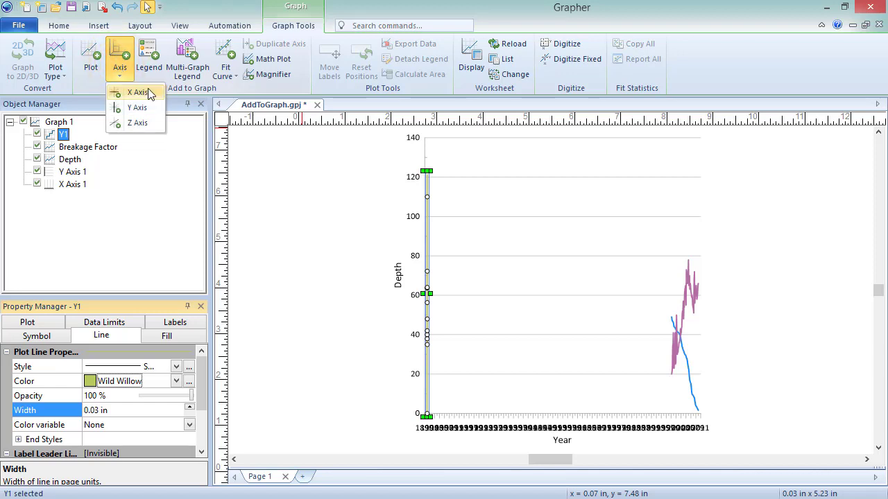
Create a top X axis on Y Axis 1 with flipped tick marks and labels.
{"action": "left_click", "coordinate": [150, 93]}
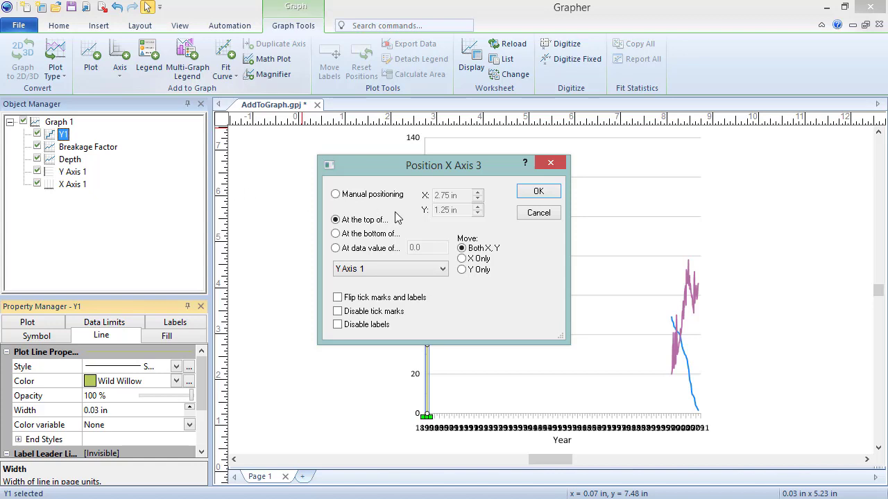
{"action": "left_click", "coordinate": [374, 224]}
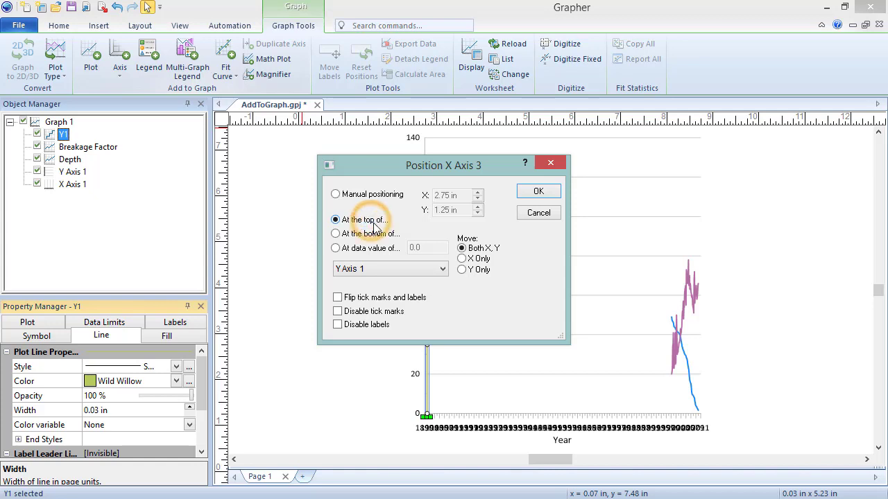
{"action": "left_click", "coordinate": [444, 273]}
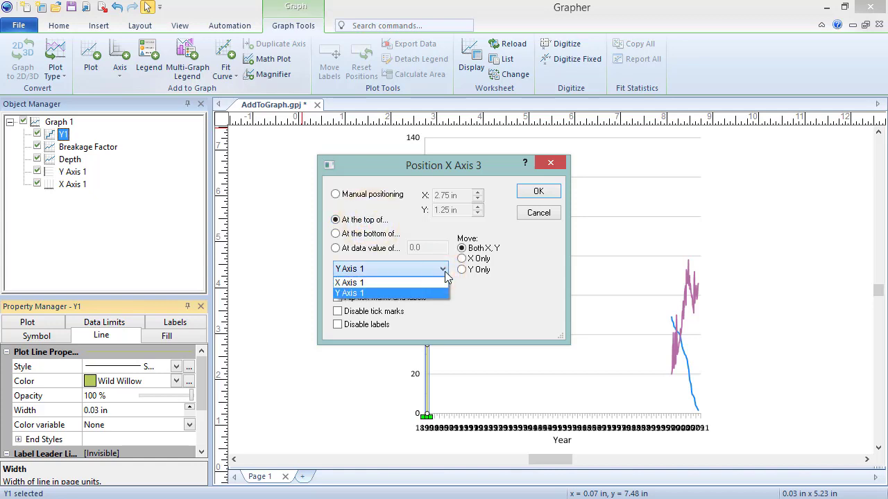
{"action": "left_click", "coordinate": [440, 293]}
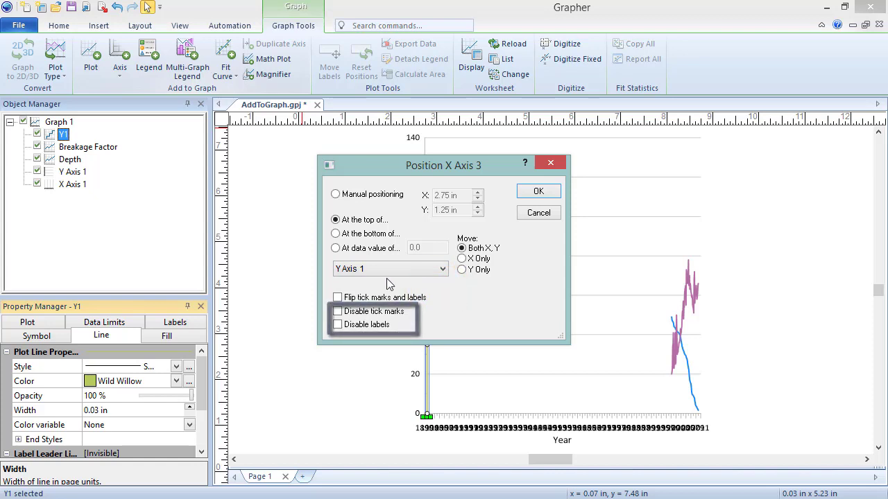
{"action": "left_click", "coordinate": [337, 296]}
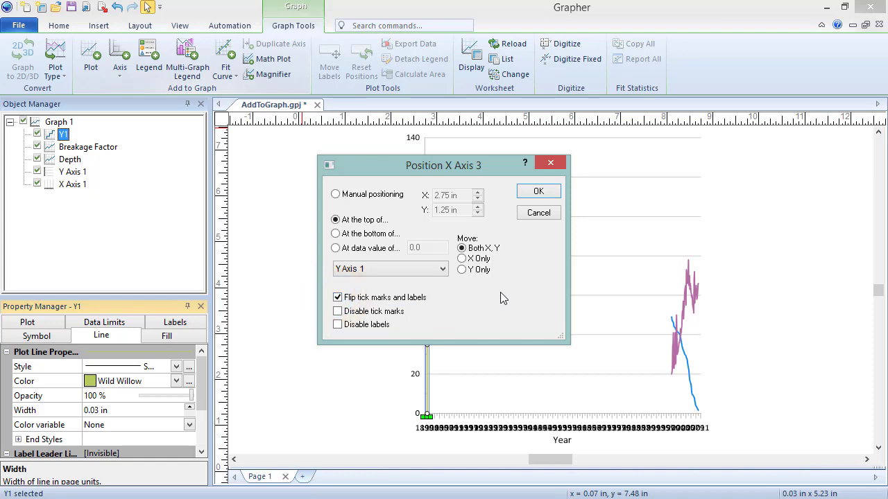
{"action": "left_click", "coordinate": [551, 194]}
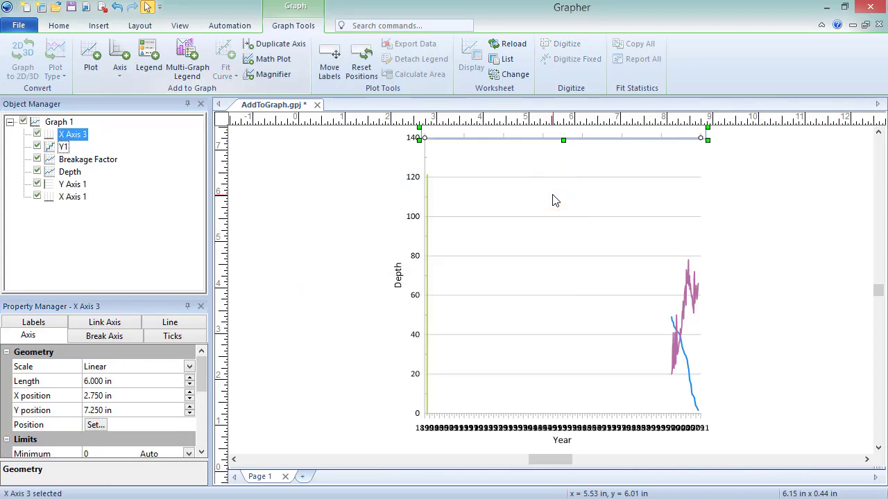
Plot Y1 against X Axis 3.
{"action": "left_click", "coordinate": [36, 125]}
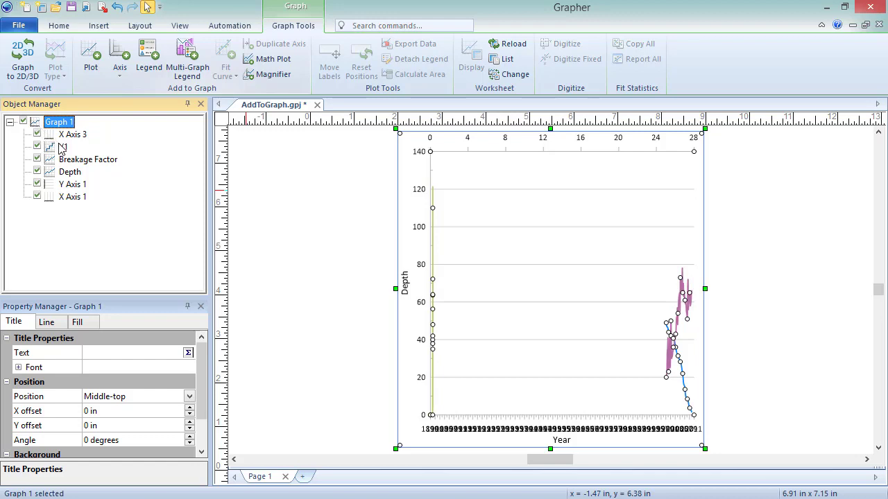
{"action": "left_click", "coordinate": [61, 147]}
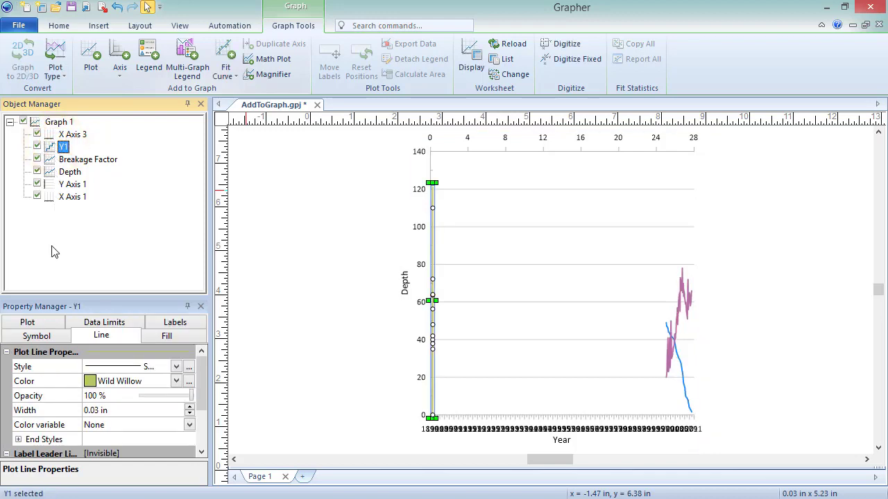
{"action": "left_click", "coordinate": [52, 324]}
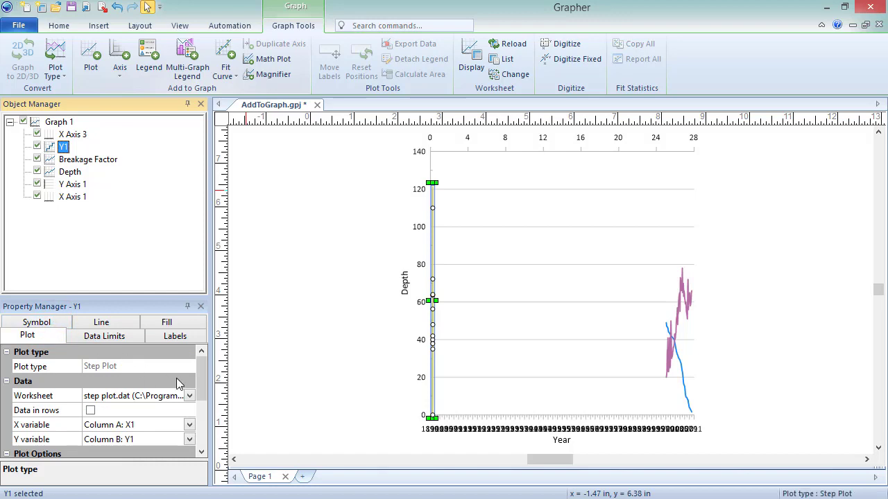
{"action": "left_click_drag", "start_coordinate": [202, 378], "coordinate": [201, 434]}
{"action": "left_click", "coordinate": [189, 410]}
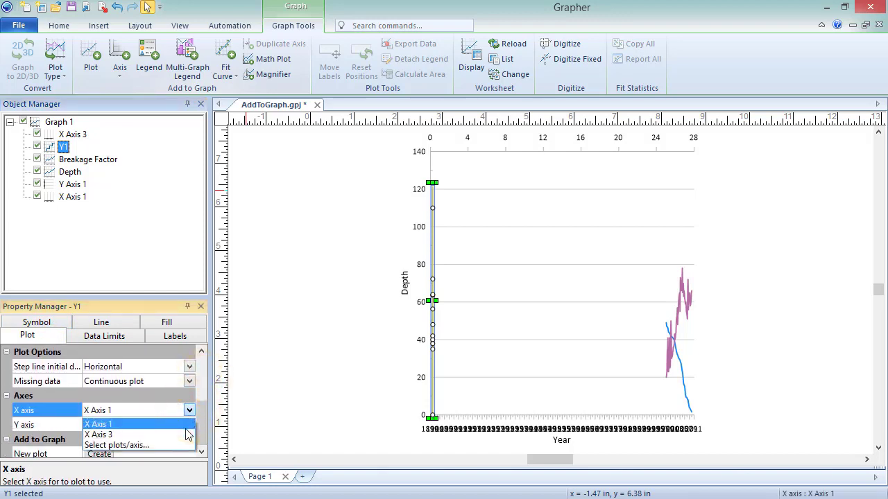
{"action": "left_click", "coordinate": [187, 434]}
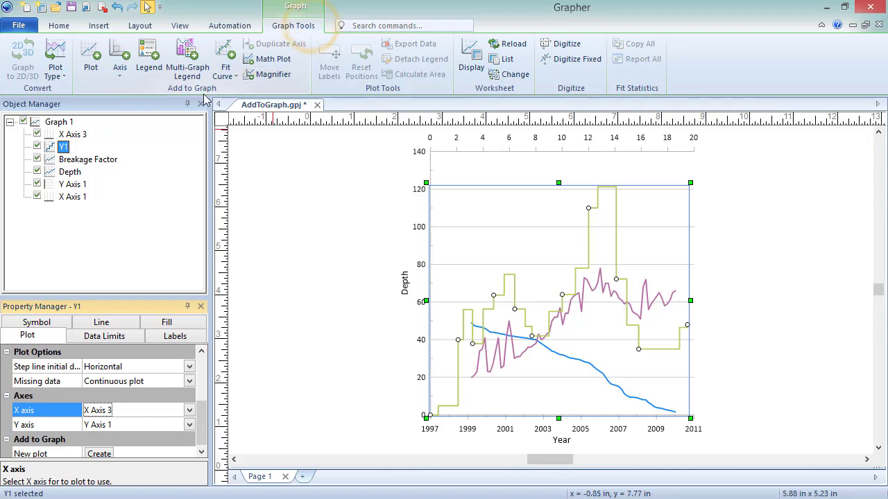
Add a legend to Graph 1 and move it to the upper right.
{"action": "left_click", "coordinate": [147, 62]}
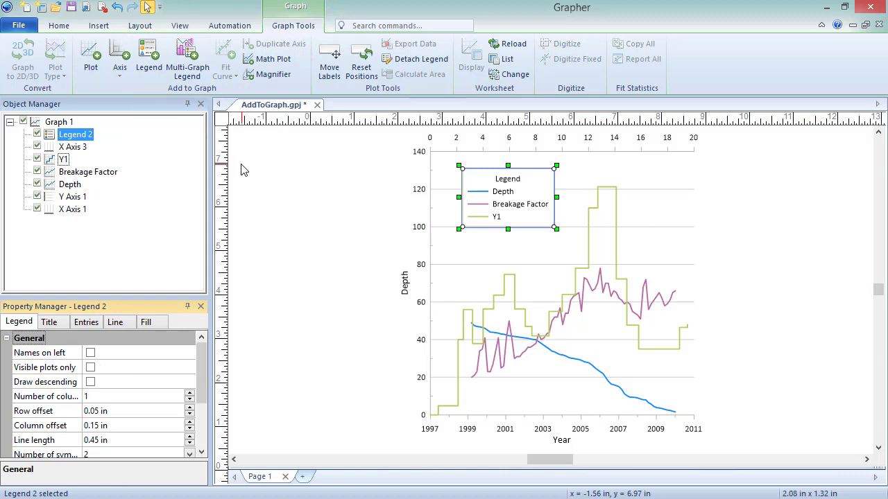
{"action": "left_click", "coordinate": [483, 194]}
{"action": "left_click_drag", "start_coordinate": [503, 195], "coordinate": [673, 180]}
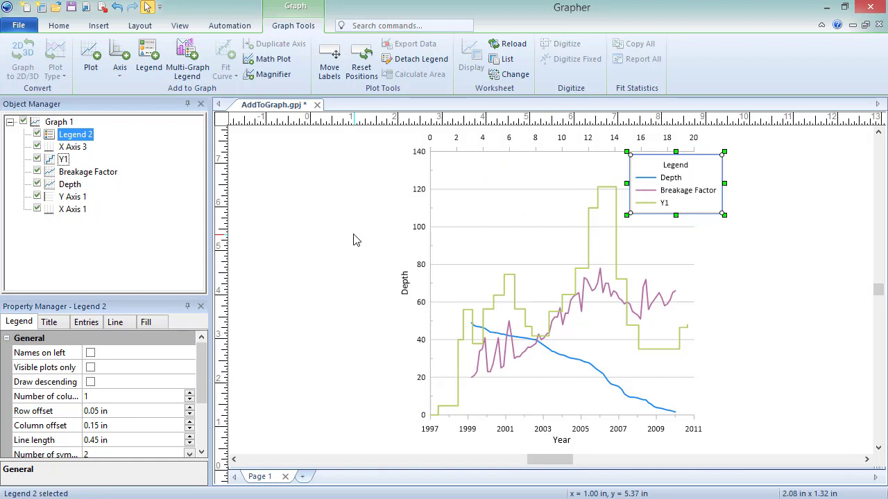
Set the legend to list visible plots only, then hide Y1 and X Axis 3.
{"action": "left_click", "coordinate": [34, 324]}
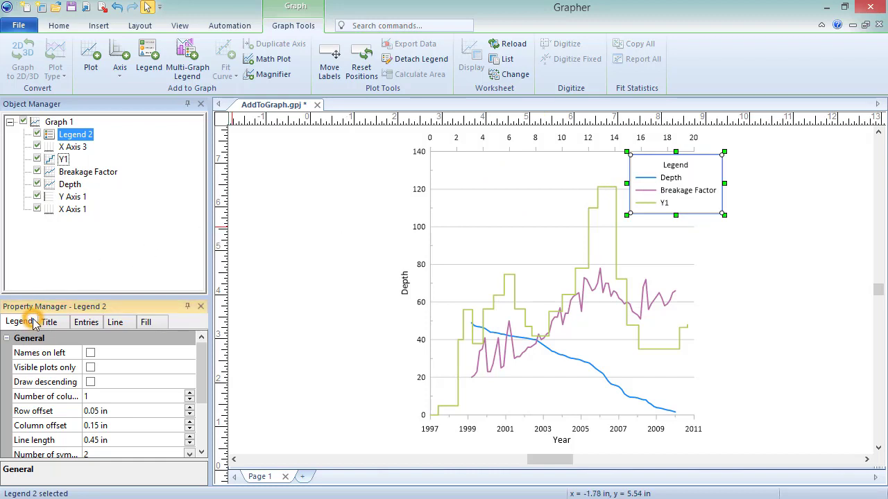
{"action": "left_click", "coordinate": [90, 367]}
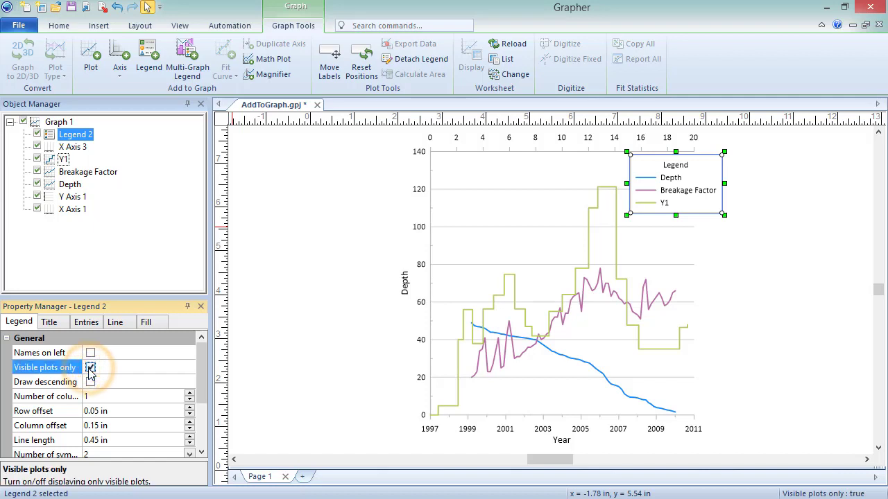
{"action": "left_click", "coordinate": [36, 159]}
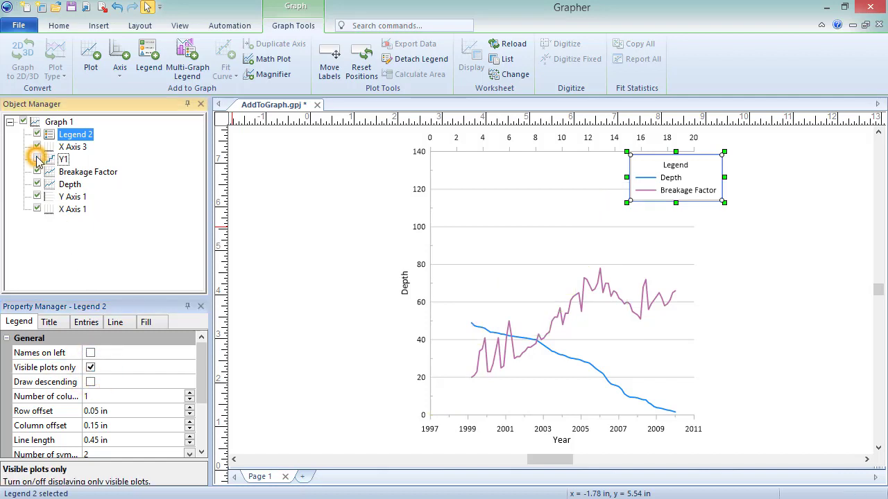
{"action": "left_click", "coordinate": [36, 147]}
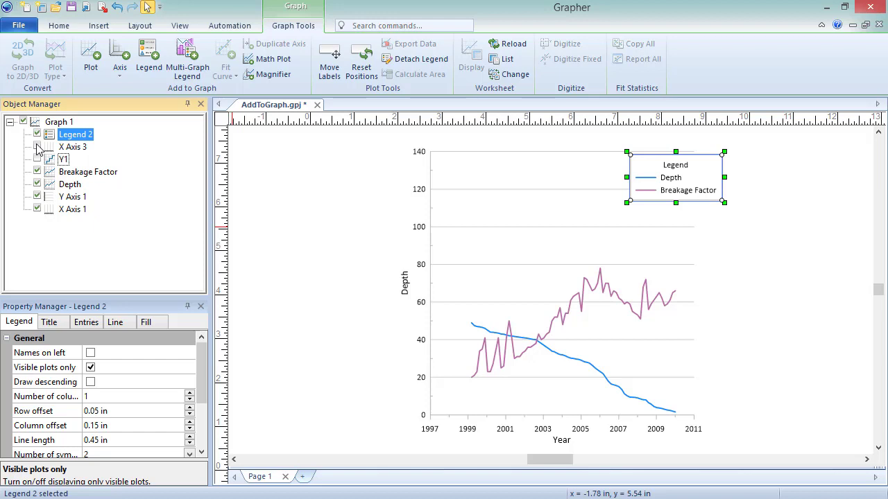
Add a magnifier outlining where the Depth and Breakage Factor lines cross.
{"action": "left_click", "coordinate": [318, 28]}
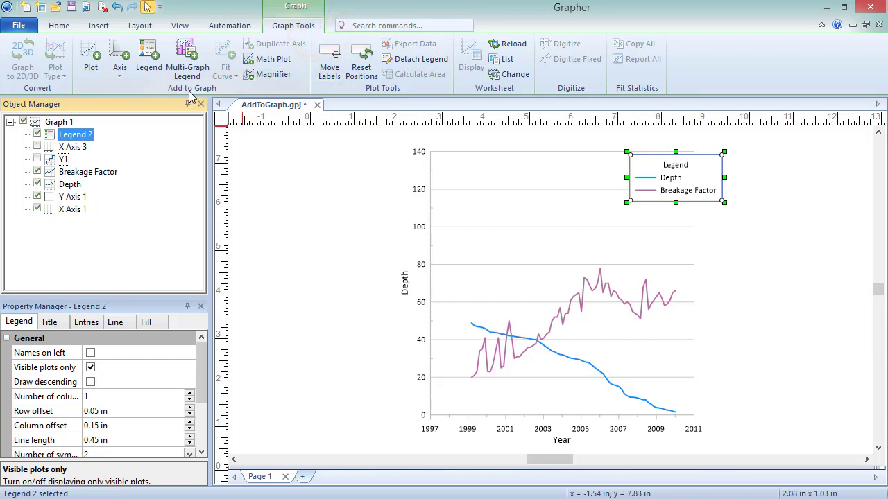
{"action": "left_click", "coordinate": [277, 77]}
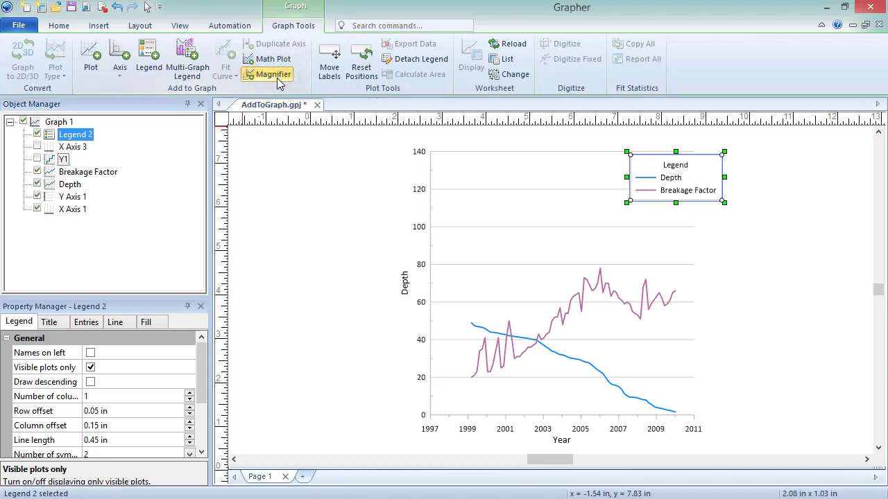
{"action": "left_click_drag", "start_coordinate": [520, 311], "coordinate": [559, 361]}
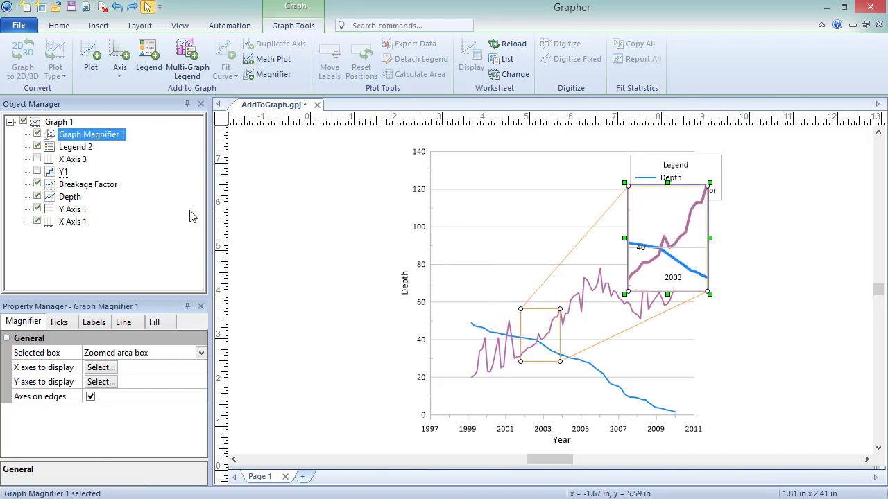
With the zoomed box active, move the magnifier inset to the upper left and enlarge it.
{"action": "left_click", "coordinate": [52, 137]}
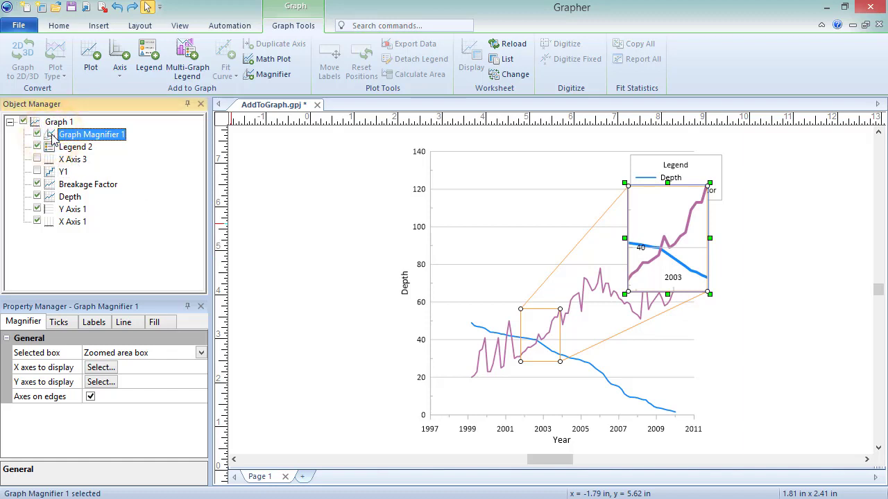
{"action": "left_click", "coordinate": [32, 326]}
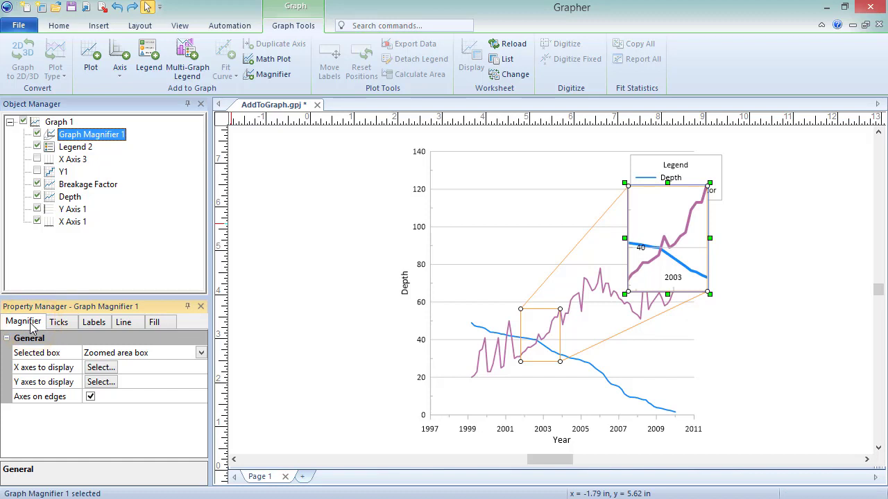
{"action": "left_click", "coordinate": [201, 353]}
{"action": "left_click", "coordinate": [199, 376]}
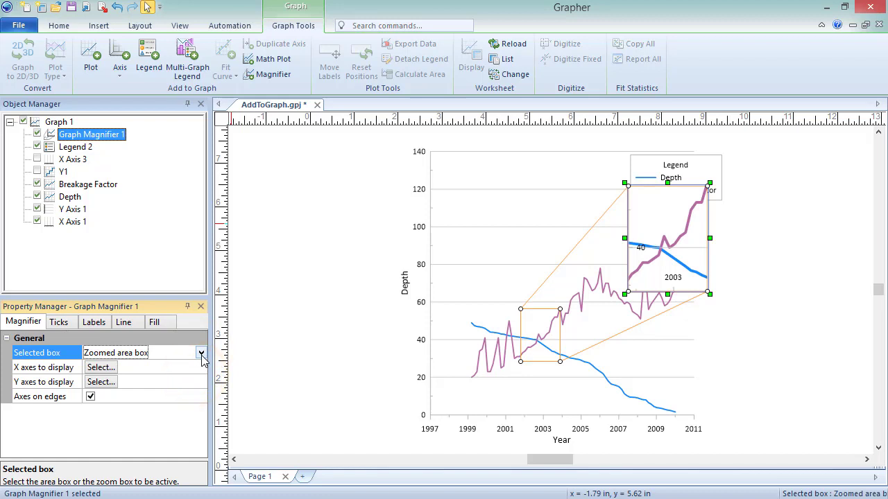
{"action": "left_click_drag", "start_coordinate": [670, 254], "coordinate": [488, 223]}
{"action": "left_click_drag", "start_coordinate": [529, 265], "coordinate": [563, 298]}
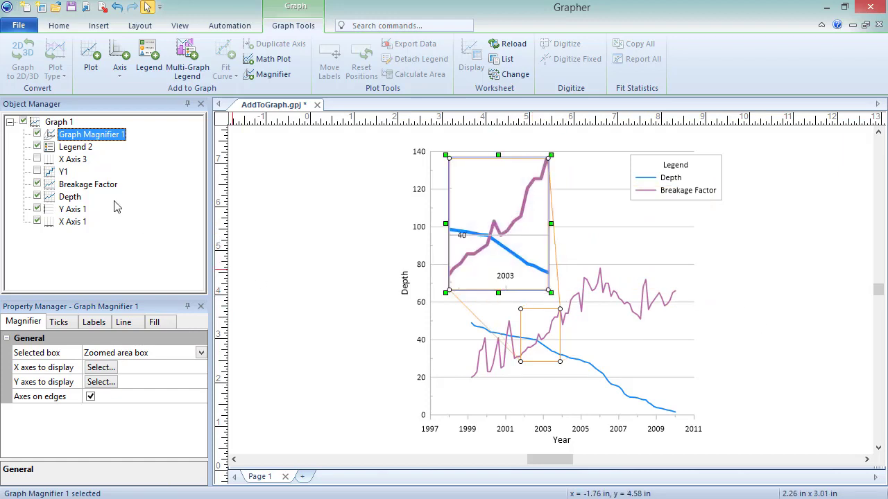
{"action": "left_click", "coordinate": [371, 231]}
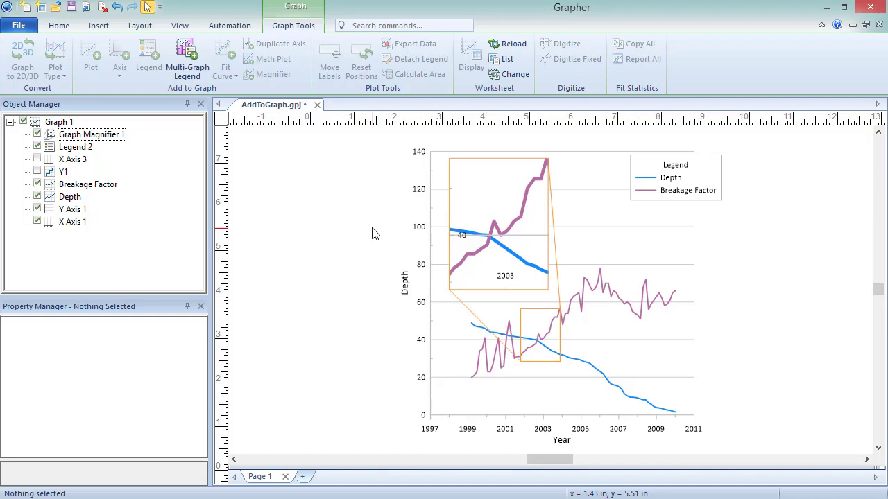
Add a math plot to Graph 1 and rename it Math Plot.
{"action": "left_click", "coordinate": [35, 125]}
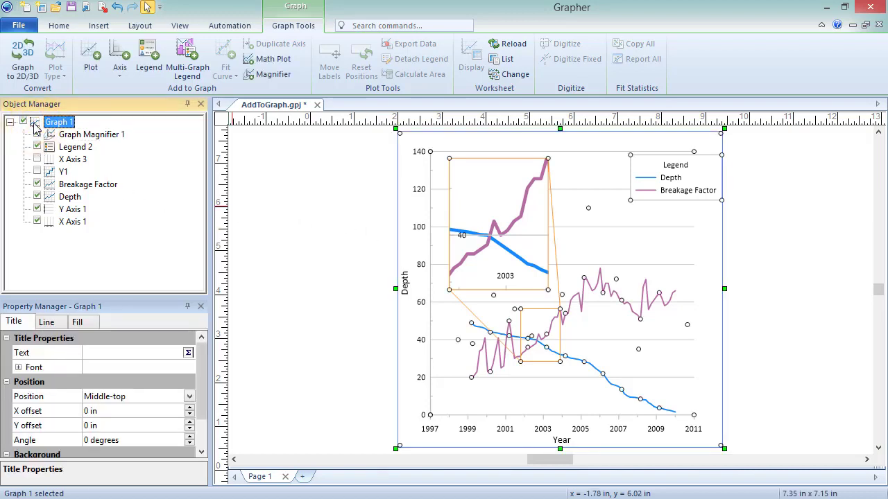
{"action": "left_click", "coordinate": [279, 61]}
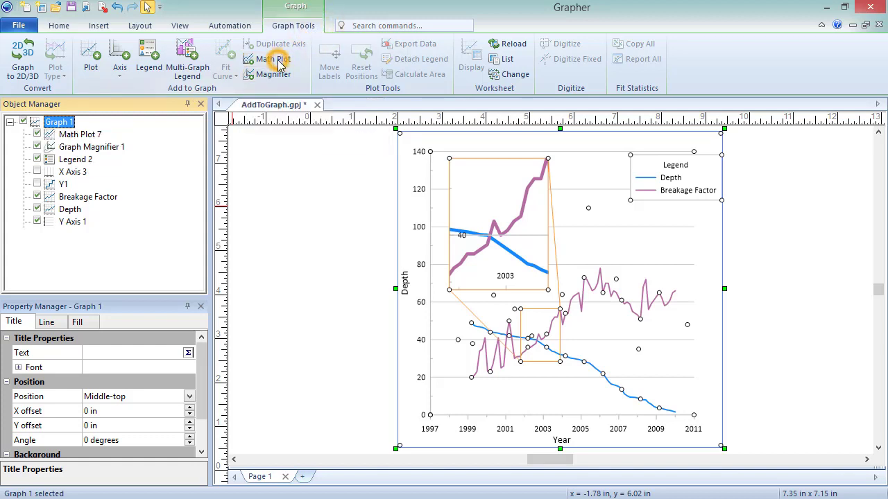
{"action": "left_click", "coordinate": [48, 135]}
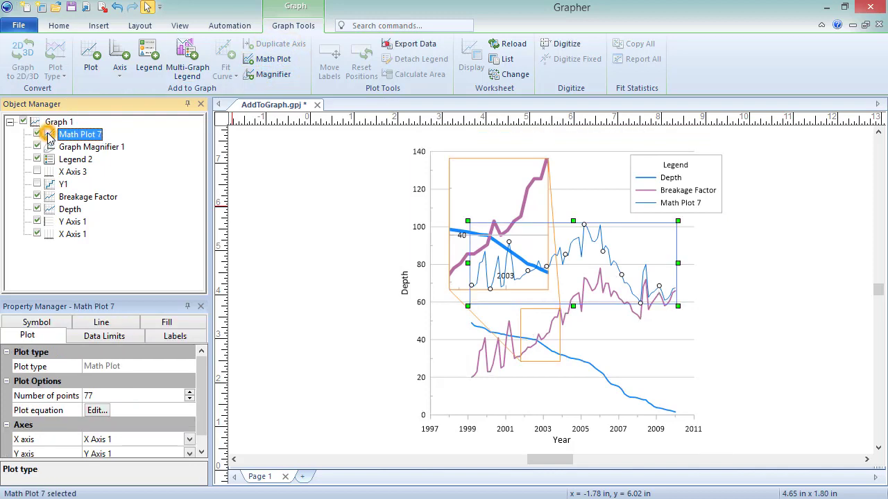
{"action": "left_click", "coordinate": [100, 135]}
{"action": "key", "text": "Return"}
Make the Math Plot's label leader line dotted and set its width.
{"action": "left_click", "coordinate": [127, 322]}
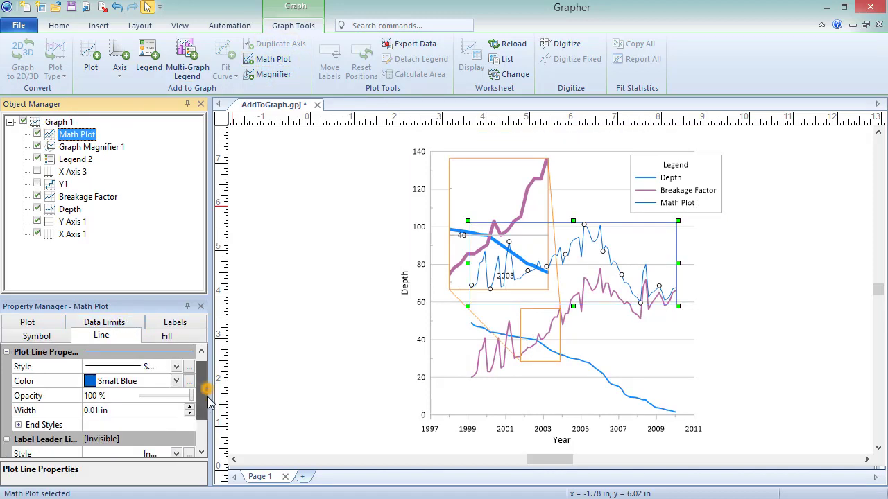
{"action": "scroll", "coordinate": [177, 383], "scroll_direction": "down", "scroll_amount": 2}
{"action": "left_click", "coordinate": [176, 424]}
{"action": "left_click", "coordinate": [146, 396]}
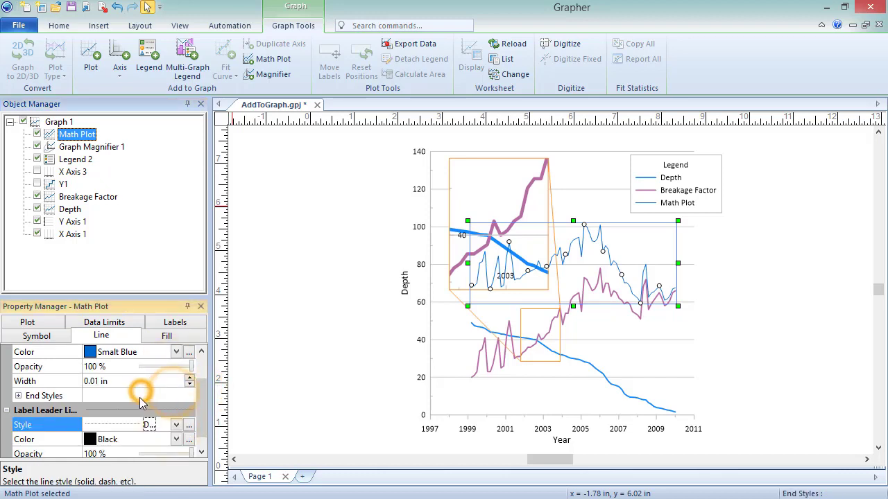
{"action": "left_click_drag", "start_coordinate": [199, 415], "coordinate": [194, 440]}
{"action": "left_click", "coordinate": [192, 439]}
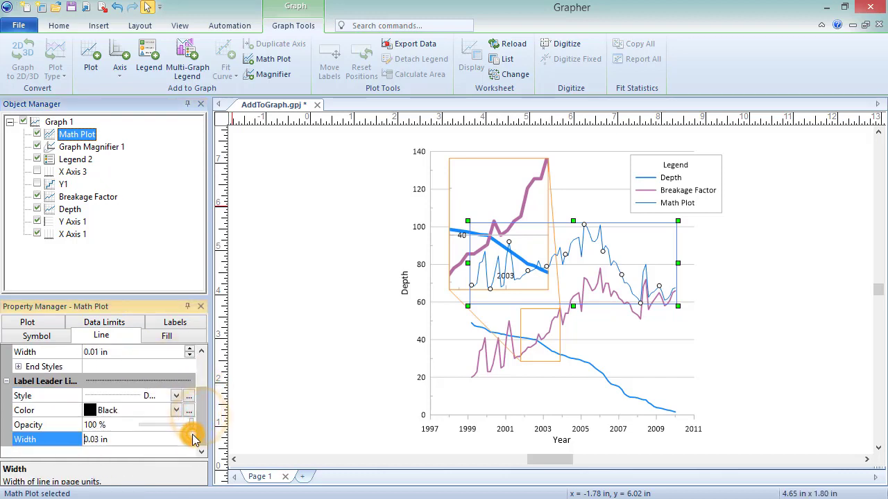
{"action": "left_click", "coordinate": [314, 377]}
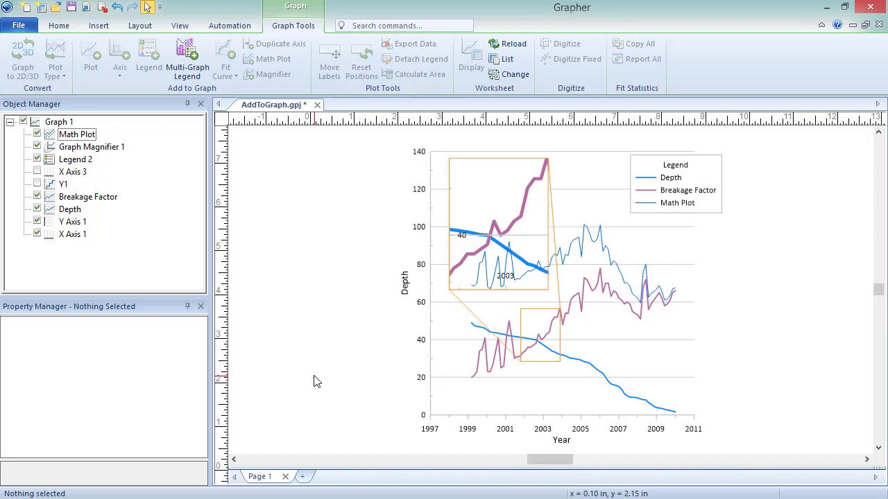
{"action": "left_click", "coordinate": [49, 138]}
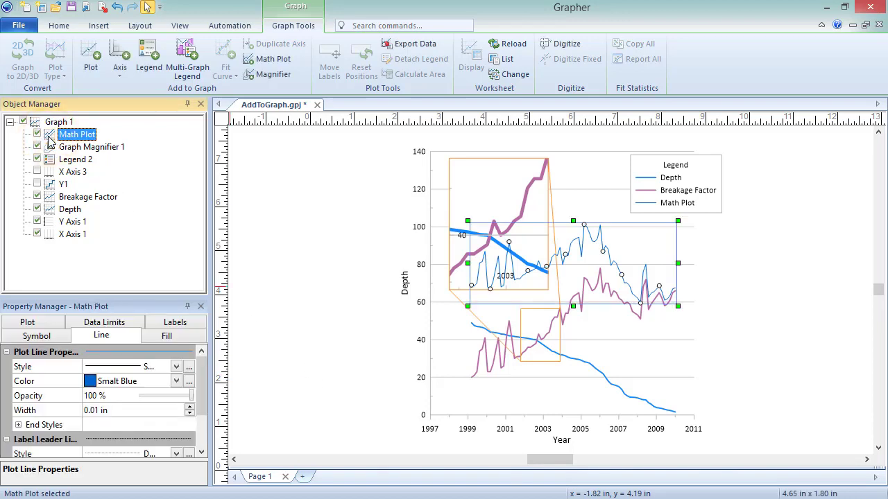
{"action": "left_click", "coordinate": [39, 324]}
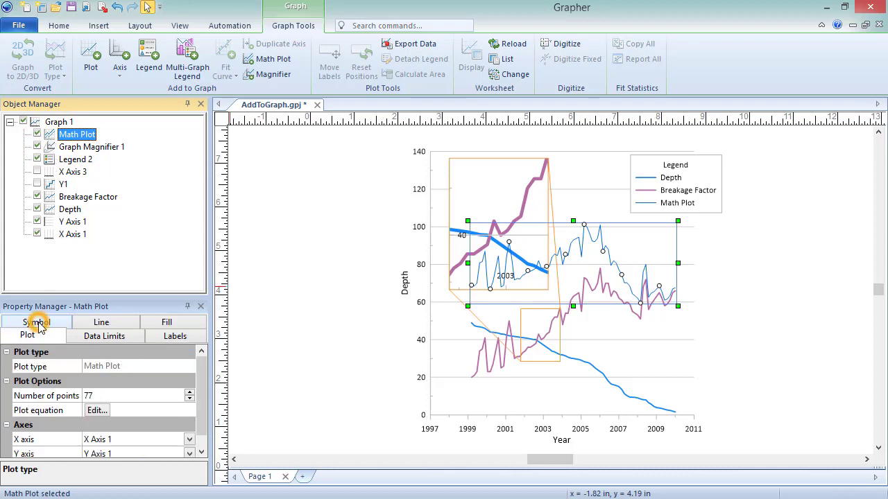
{"action": "left_click", "coordinate": [104, 411]}
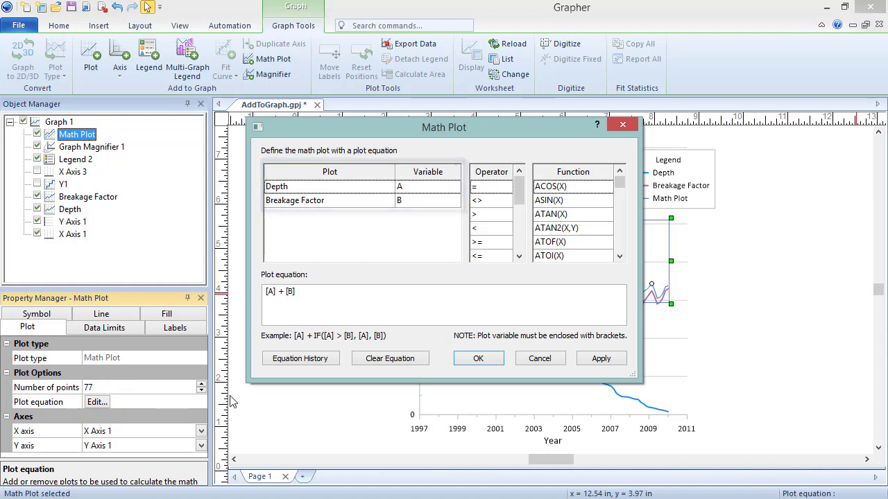
{"action": "double_click", "coordinate": [335, 297]}
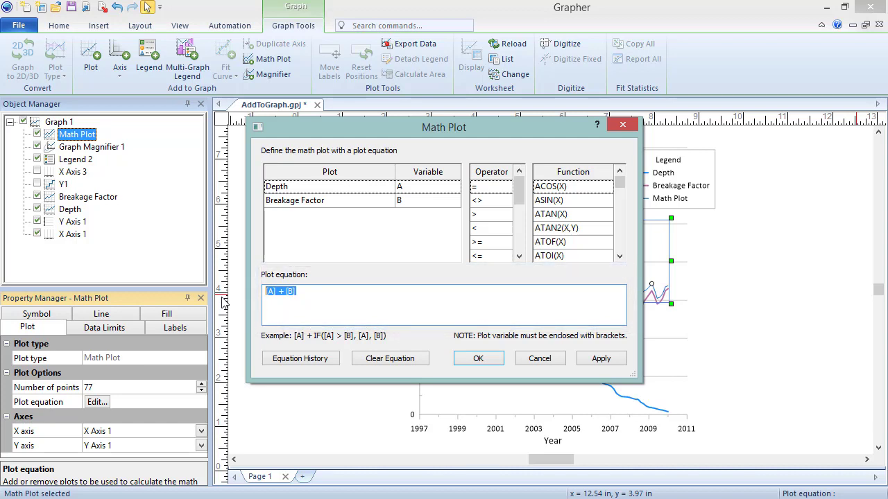
{"action": "triple_click", "coordinate": [336, 297]}
{"action": "key", "text": "Delete"}
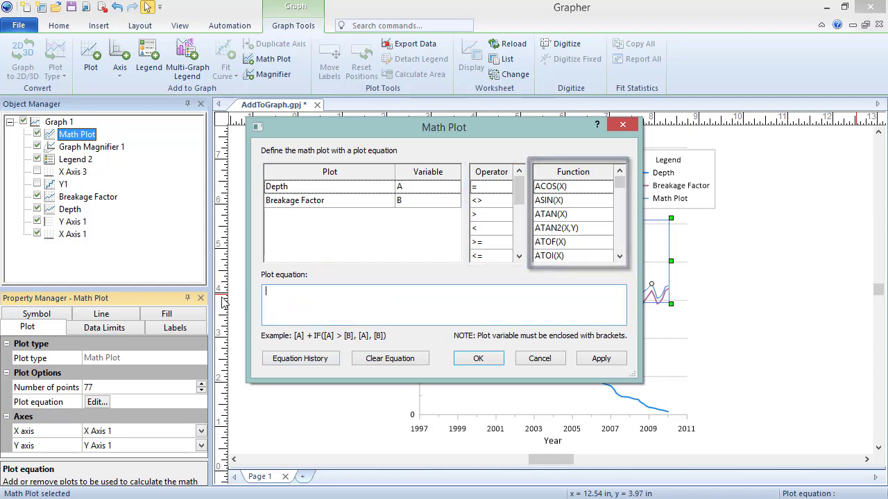
{"action": "double_click", "coordinate": [414, 194]}
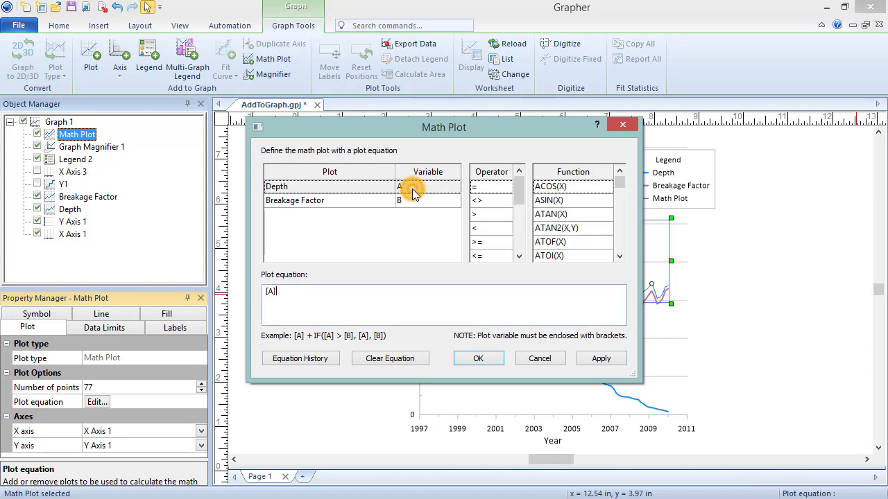
{"action": "left_click_drag", "start_coordinate": [520, 187], "coordinate": [521, 222]}
{"action": "double_click", "coordinate": [501, 228]}
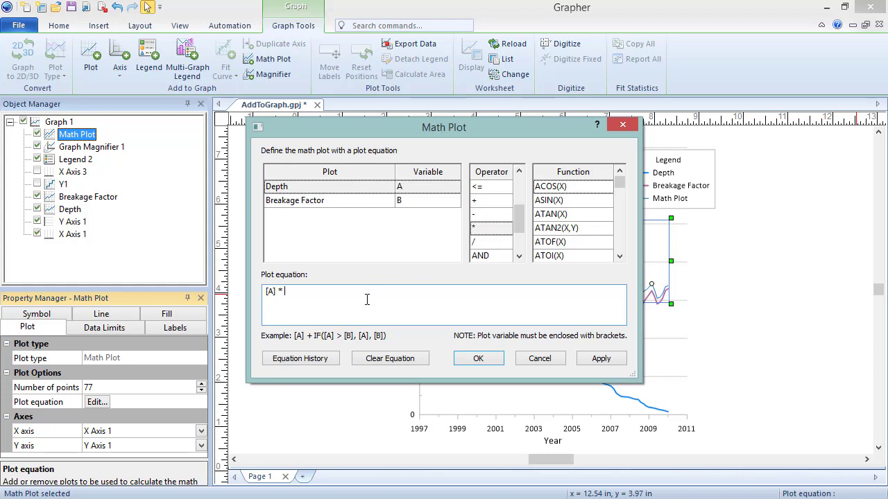
{"action": "type", "text": "[B]"}
{"action": "left_click", "coordinate": [562, 358]}
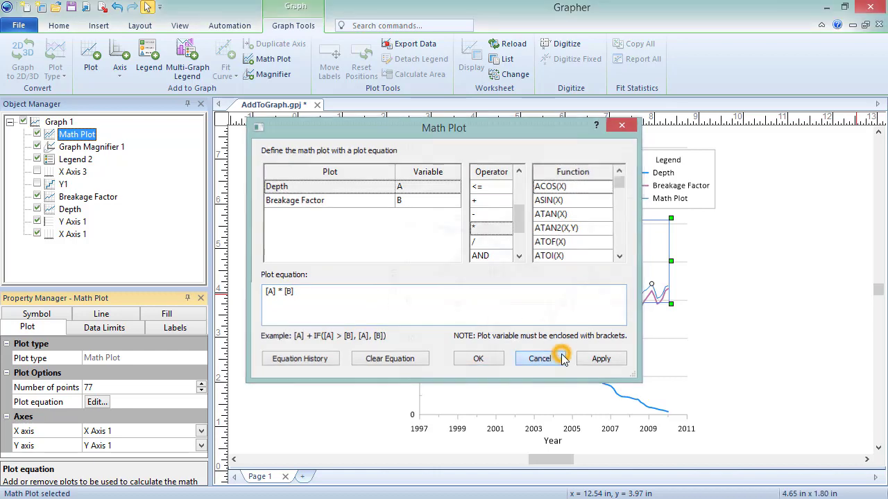